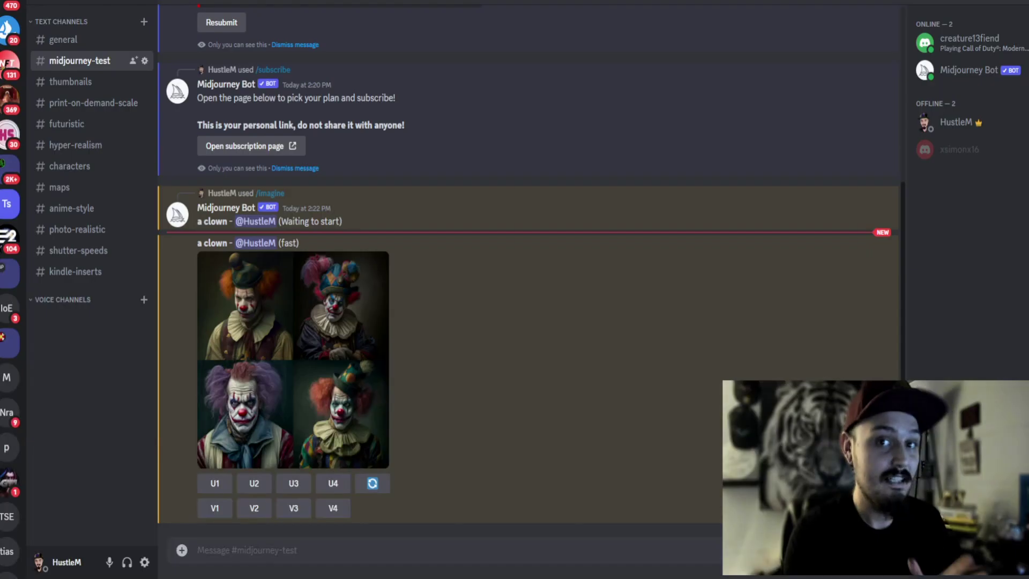
# Step: Create a new server of your own, for you and your friends, named "Midjourney Test"
pyautogui.scroll(-10, 10, 289)
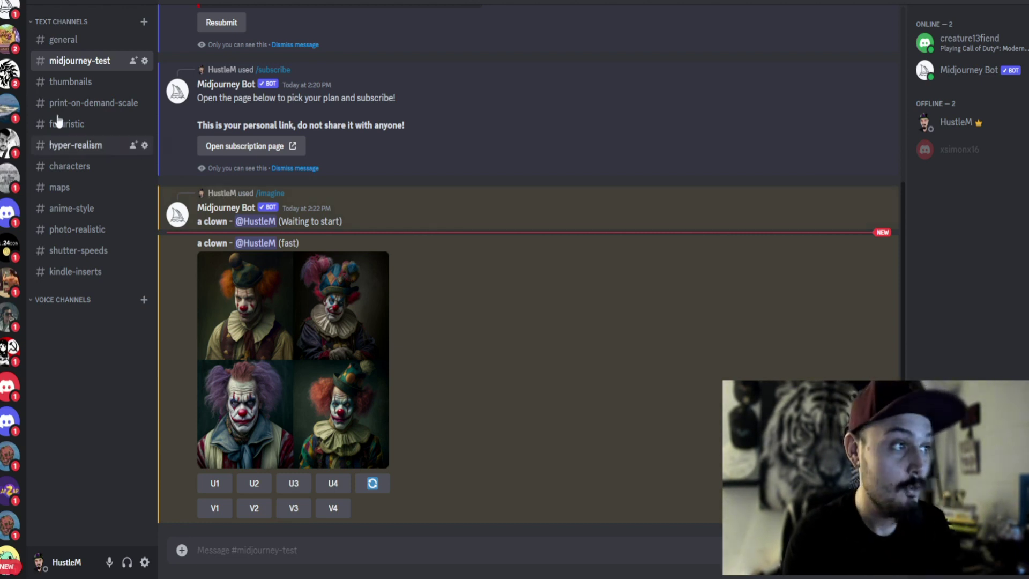
pyautogui.scroll(-10, 14, 217)
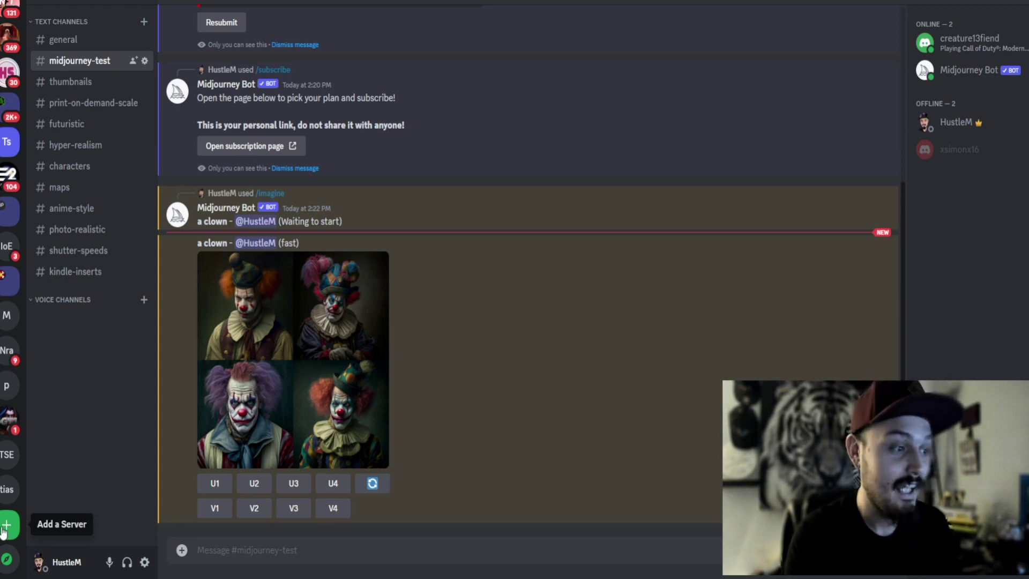
pyautogui.click(4, 531)
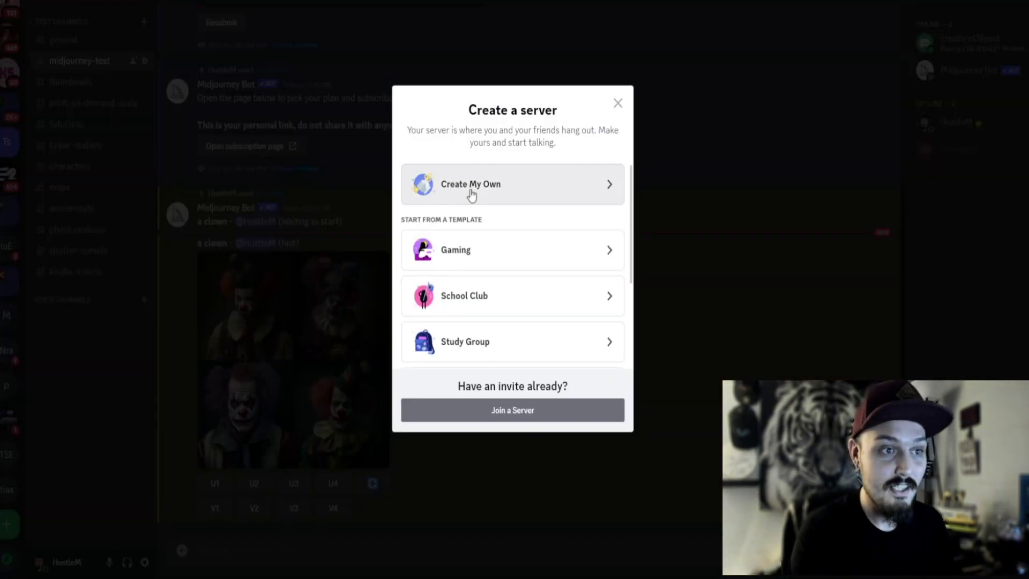
pyautogui.click(486, 188)
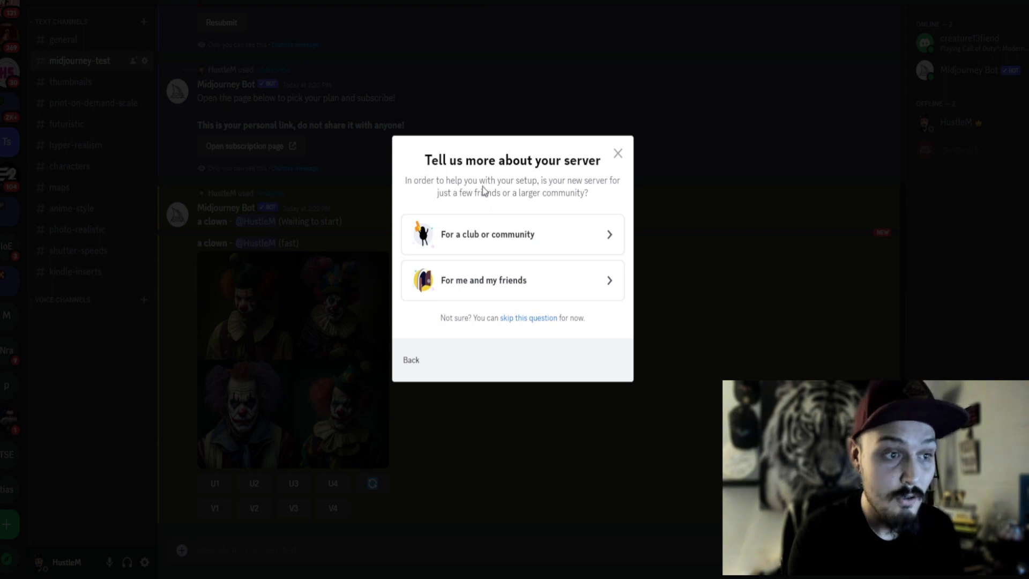
pyautogui.click(545, 293)
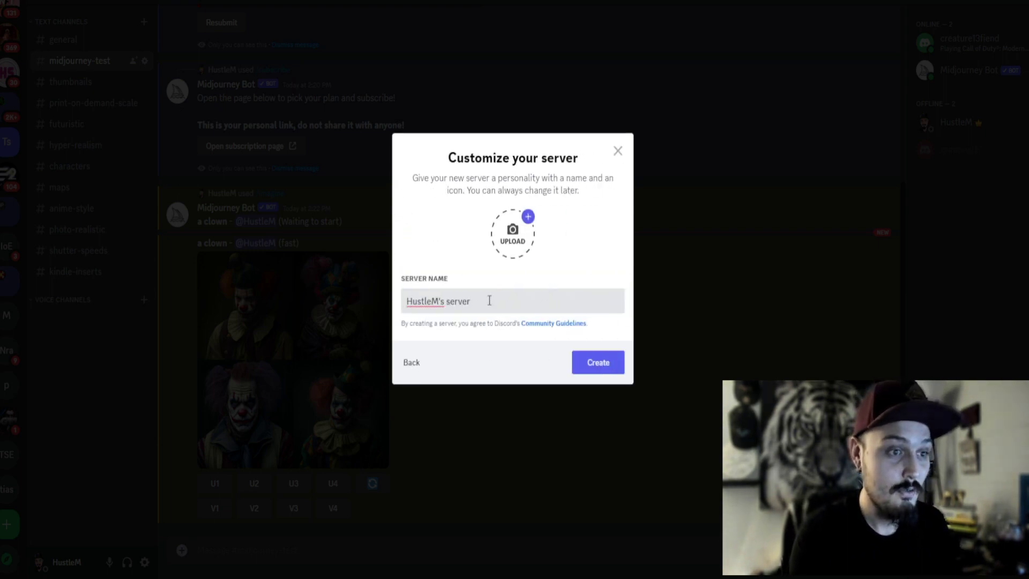
pyautogui.tripleClick(460, 304)
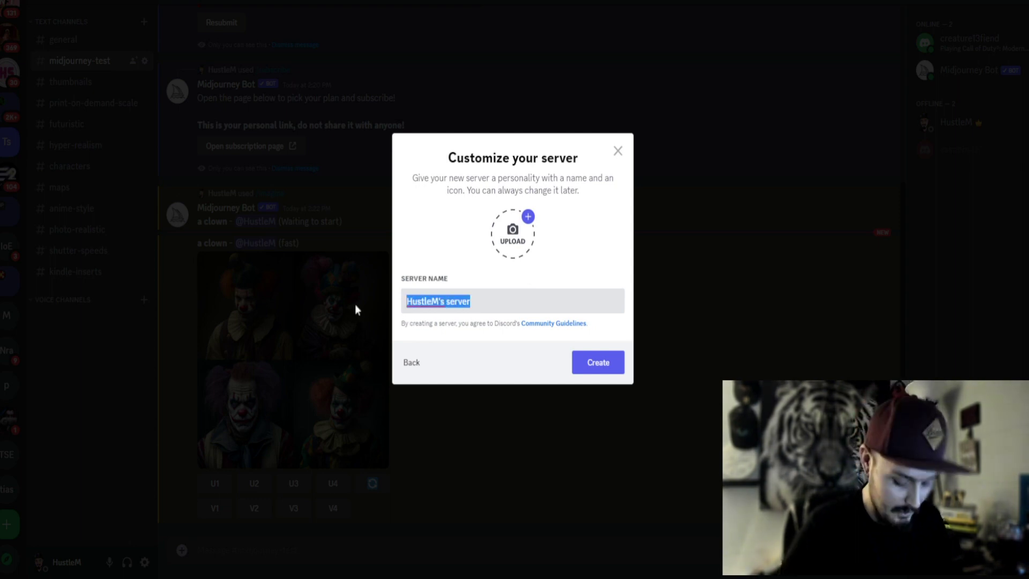
pyautogui.write('Midjourney N')
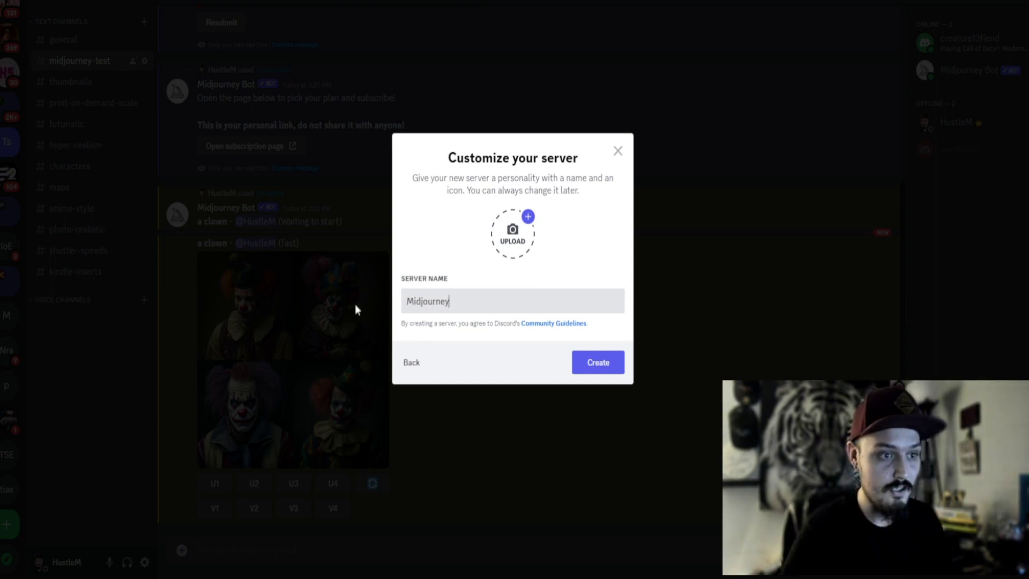
pyautogui.press('BackSpace')
pyautogui.press('BackSpace')
pyautogui.write('Test')
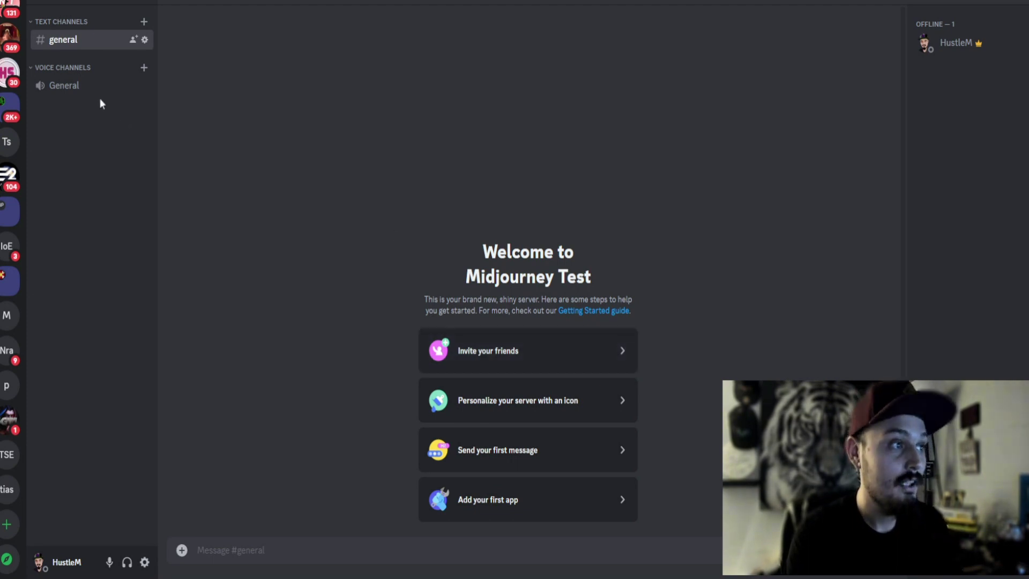
# Step: Delete the General voice channel from the new server
pyautogui.rightClick(81, 89)
pyautogui.click(133, 312)
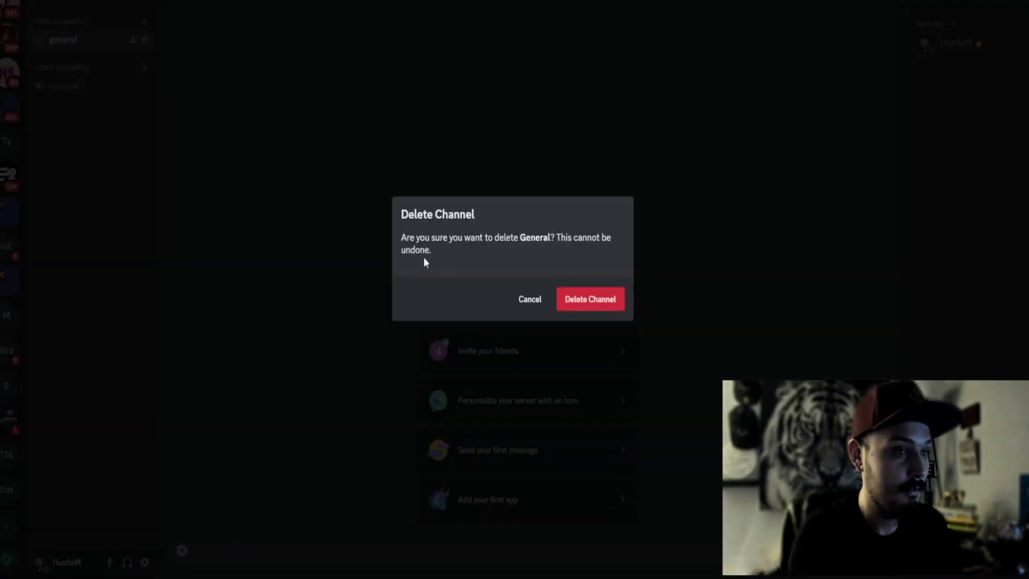
pyautogui.click(603, 304)
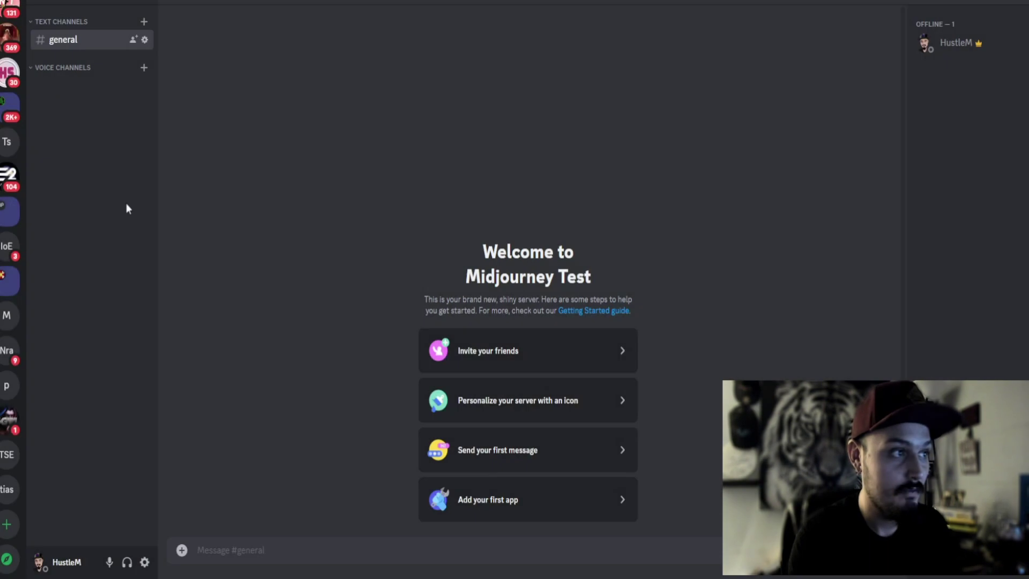
# Step: Create two text channels in the new server, named "thumbnaisl" and "characters"
pyautogui.click(144, 22)
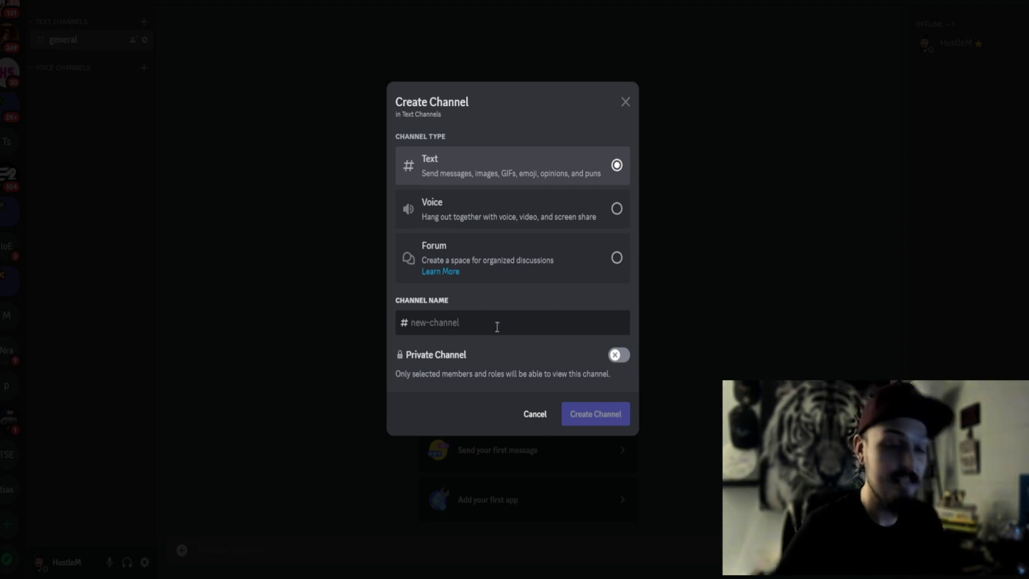
pyautogui.write('thumbnais')
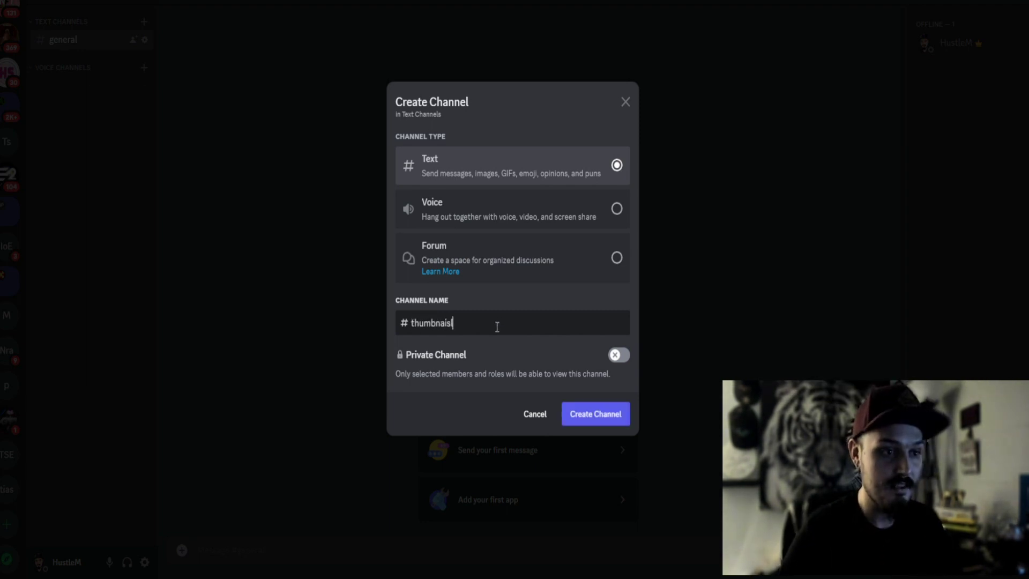
pyautogui.press('Return')
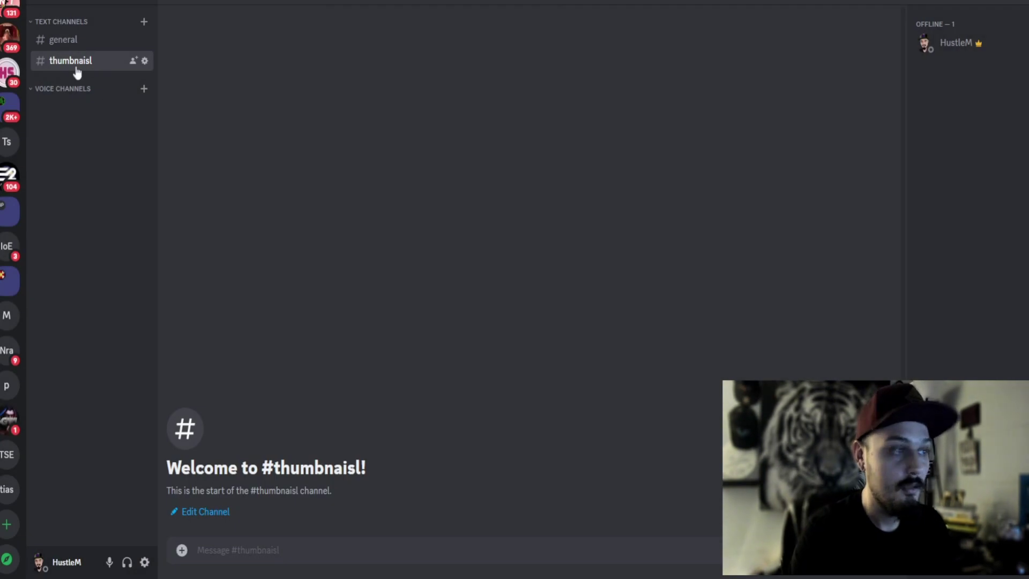
pyautogui.click(144, 22)
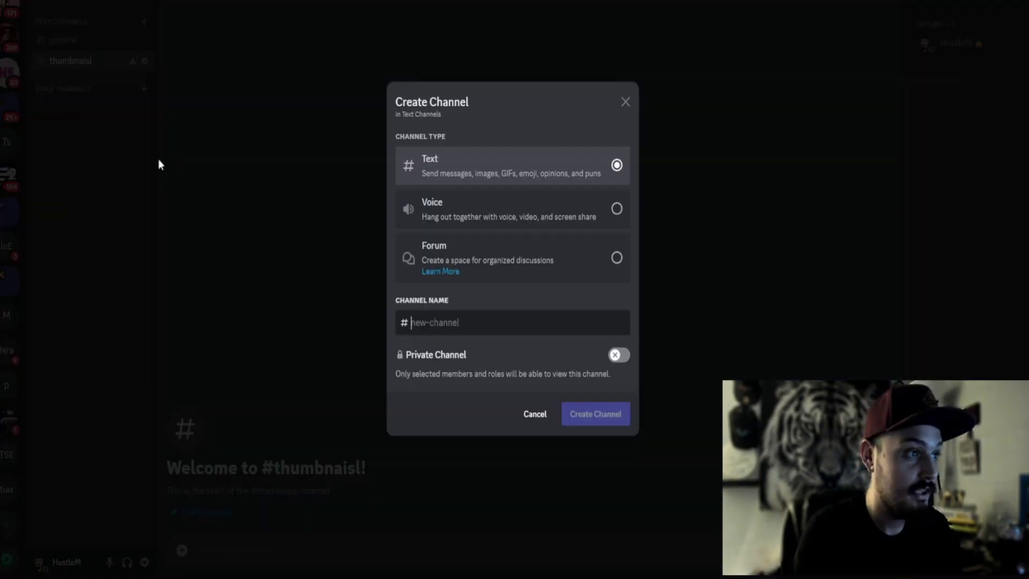
pyautogui.write('characters')
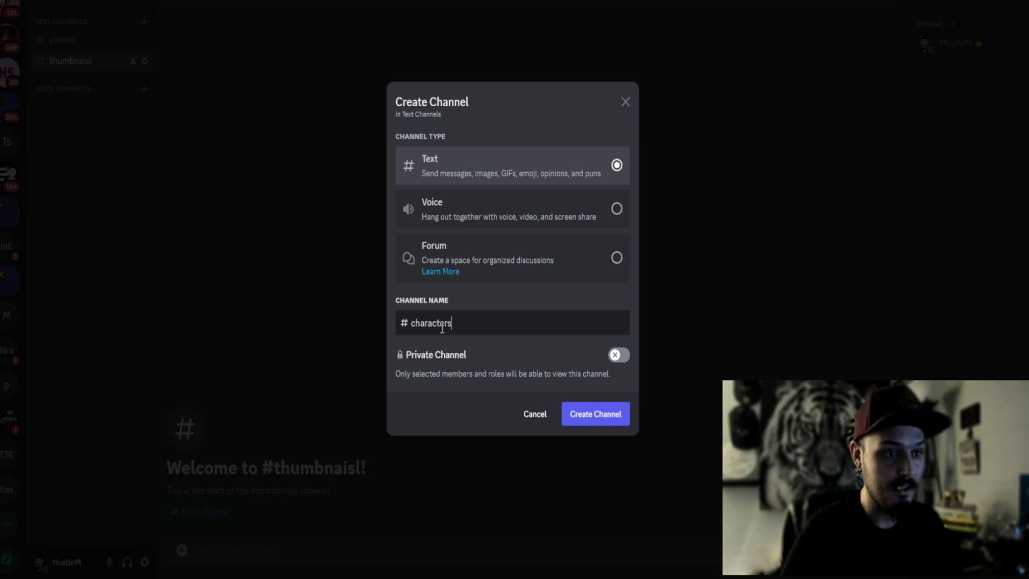
pyautogui.press('Return')
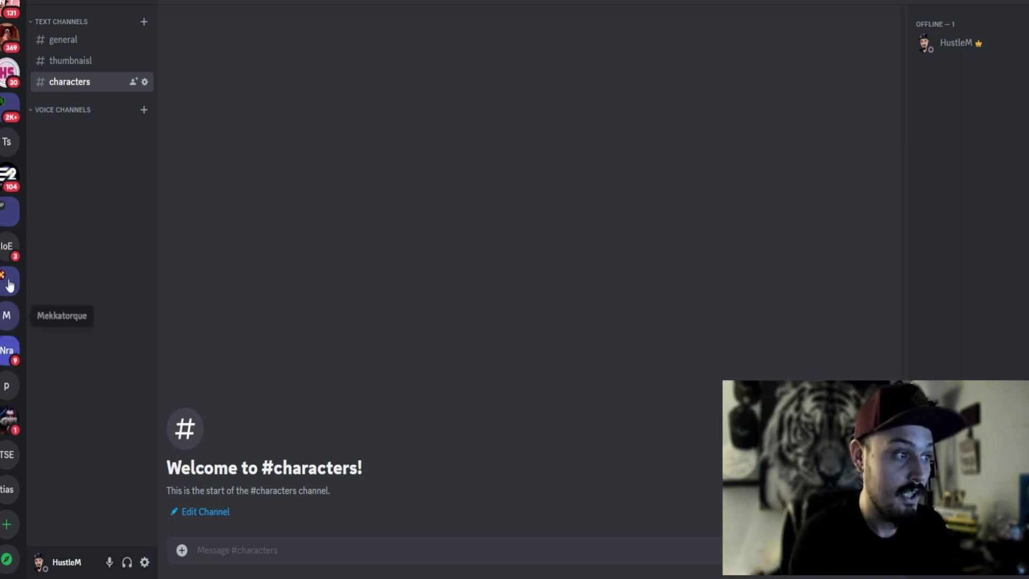
# Step: Find the official Midjourney server among the joined servers and open it
pyautogui.click(6, 141)
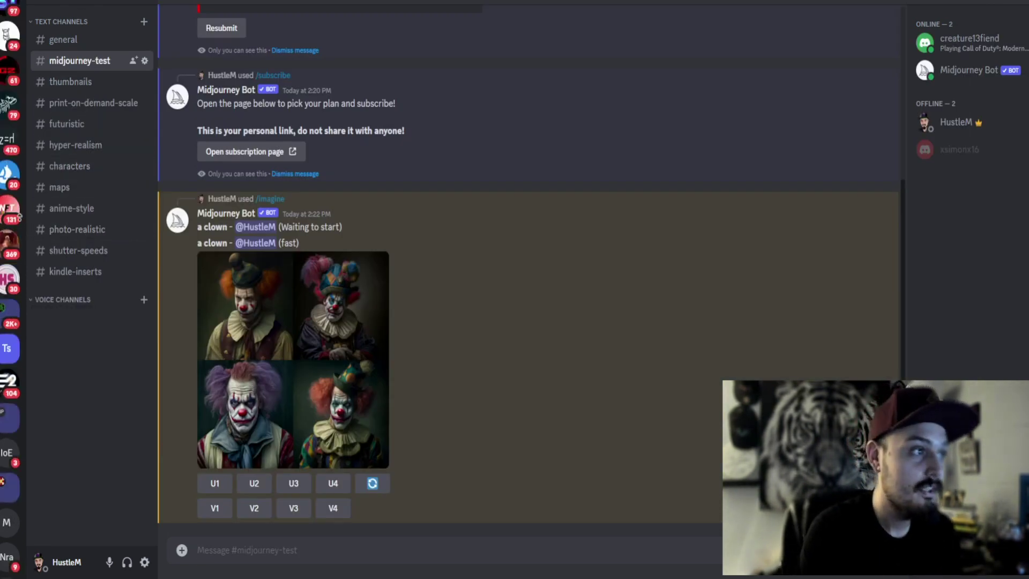
pyautogui.scroll(-5, 9, 316)
pyautogui.scroll(-10, 18, 215)
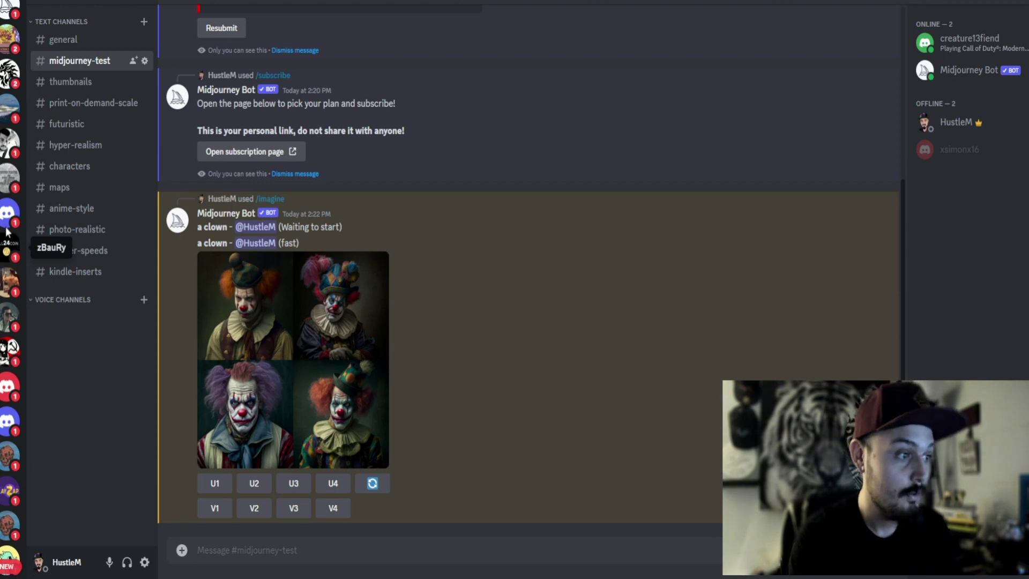
pyautogui.scroll(-4, 11, 236)
pyautogui.scroll(-11, 11, 273)
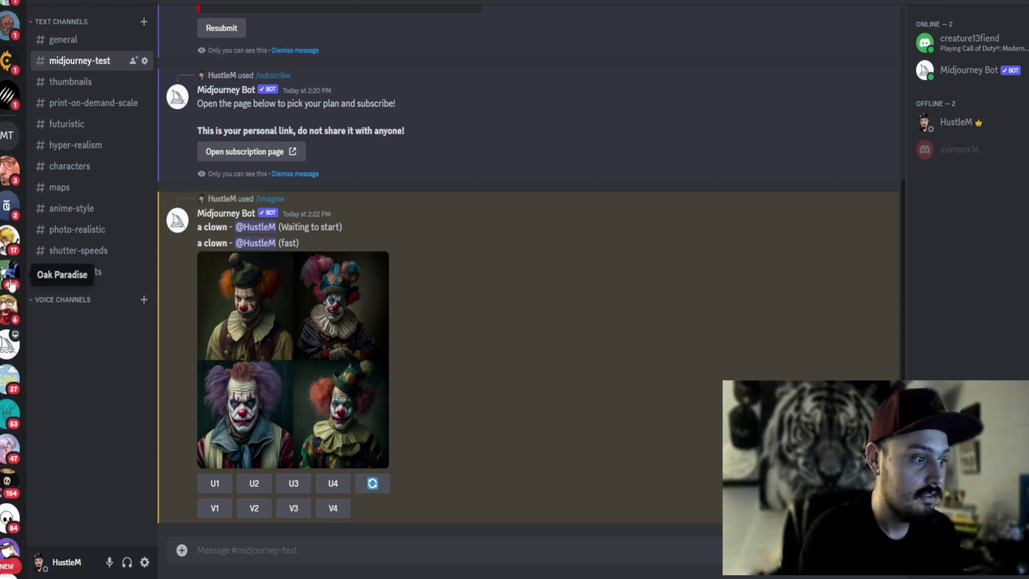
pyautogui.scroll(1, 14, 276)
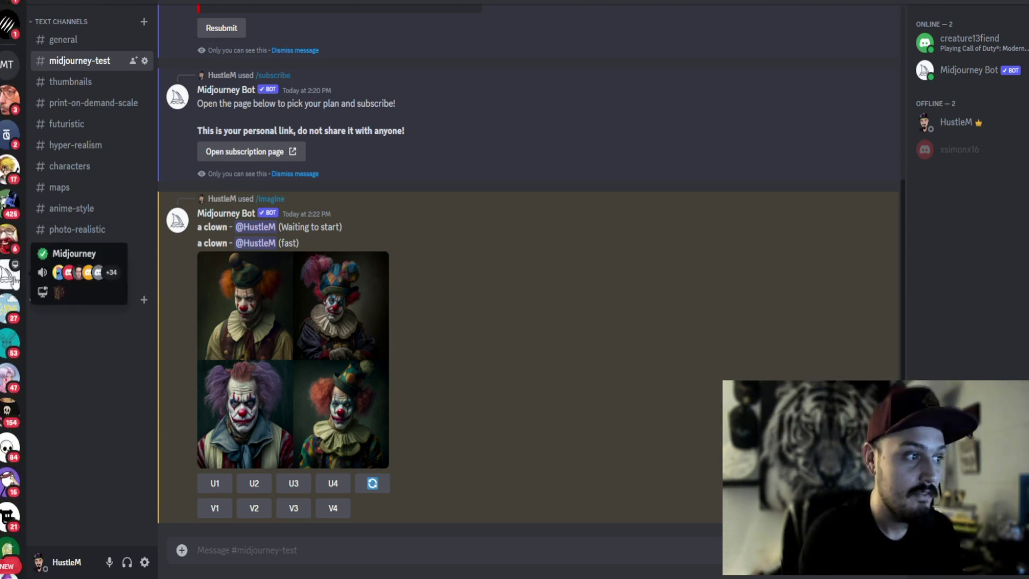
pyautogui.click(11, 274)
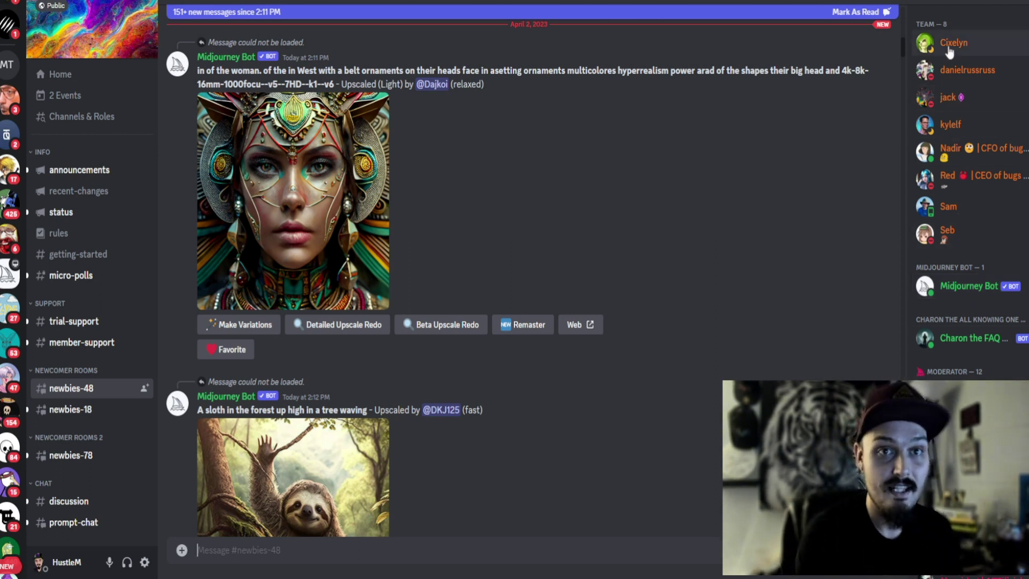
# Step: Show the member list, open the Midjourney Bot's add-to-server authorization from its profile, and cancel it
pyautogui.click(897, 1)
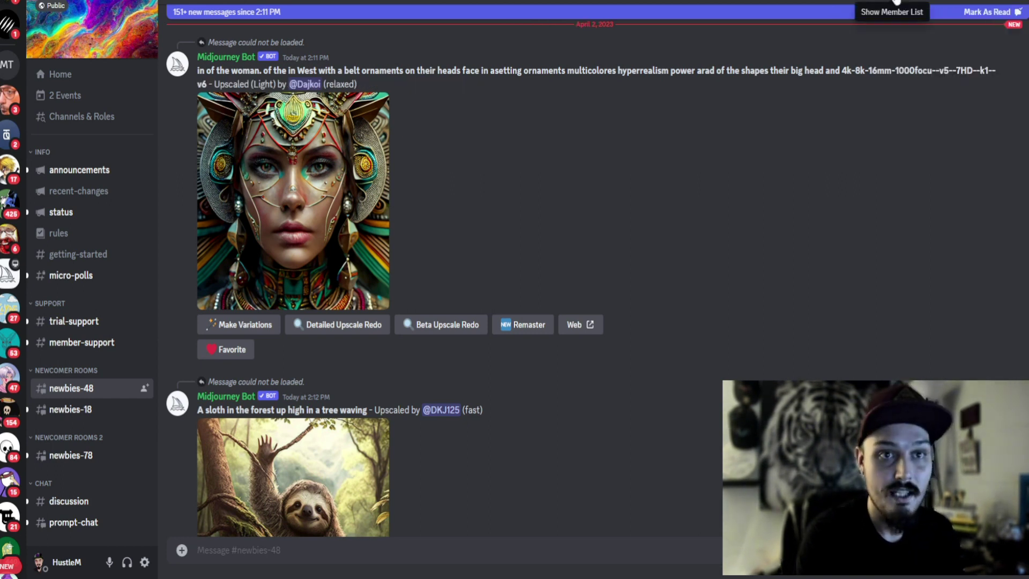
pyautogui.click(894, 1)
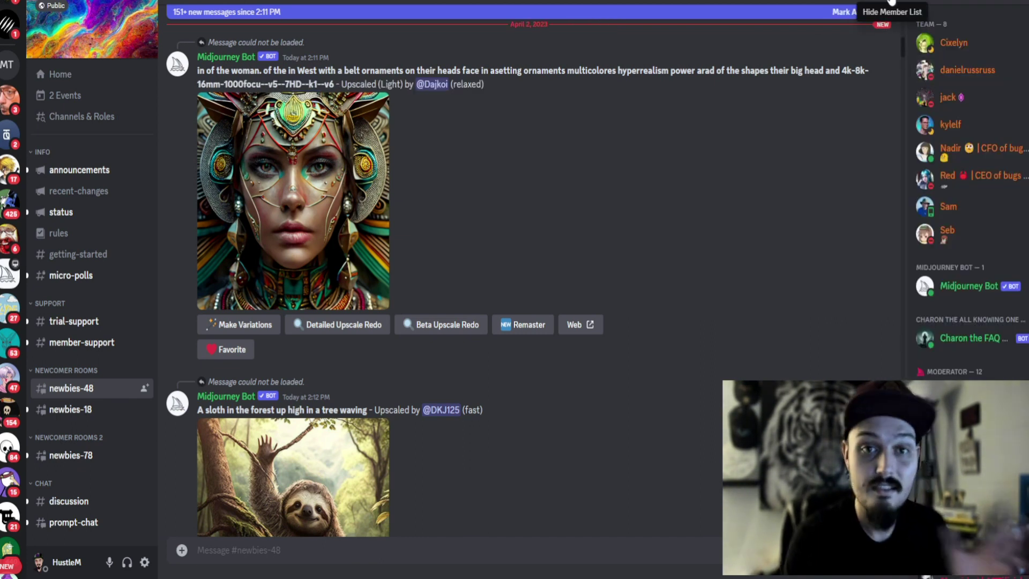
pyautogui.click(966, 288)
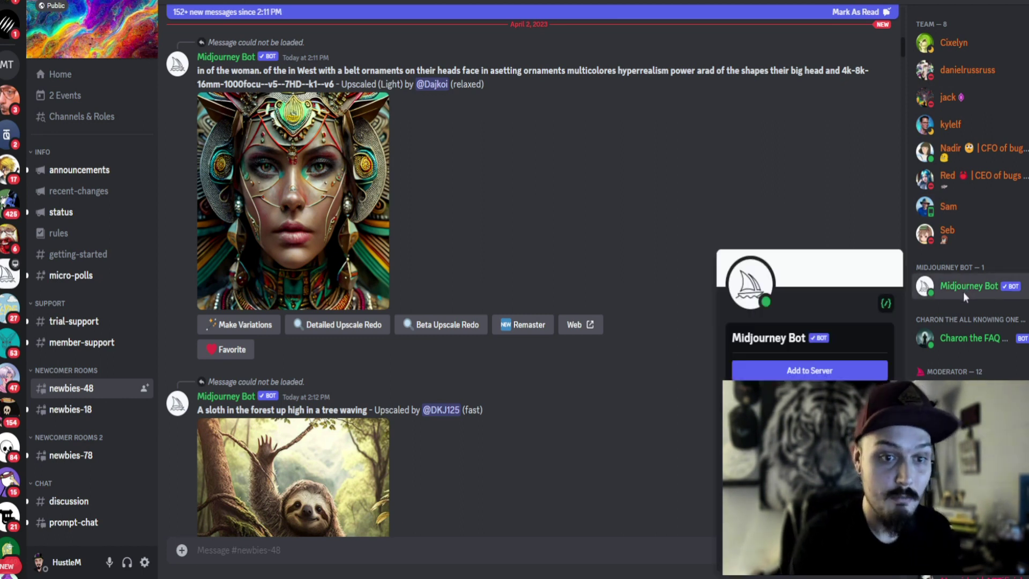
pyautogui.click(803, 371)
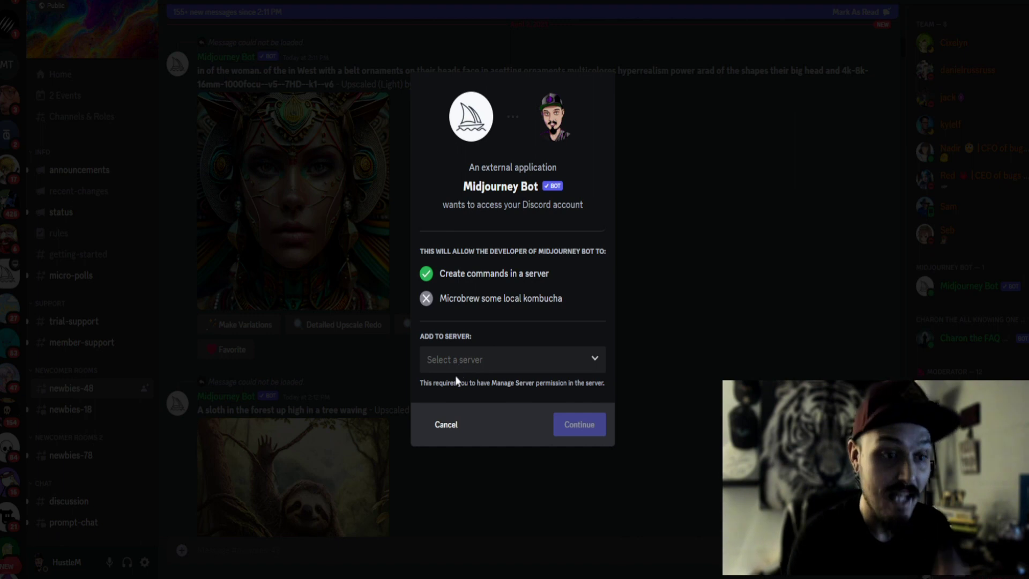
pyautogui.click(460, 427)
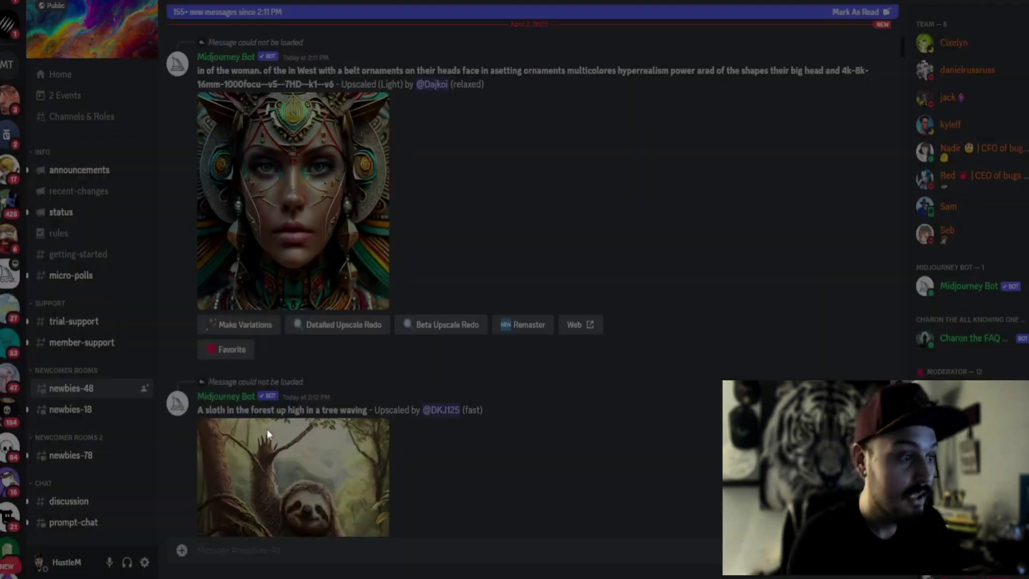
# Step: Return to the Ts server's midjourney-test channel and submit an /imagine command with the prompt "imagine a prompt"
pyautogui.scroll(-5, 10, 268)
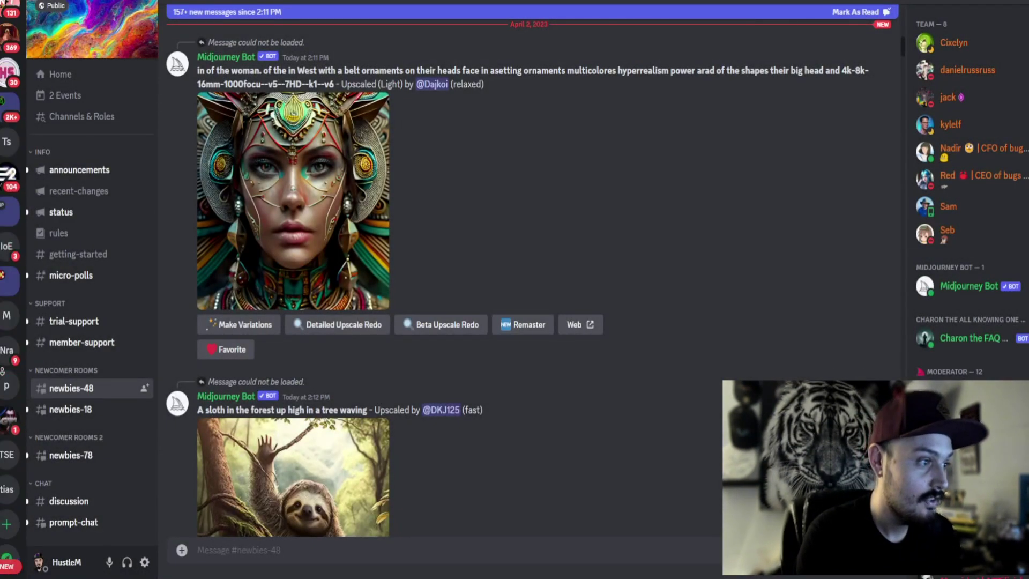
pyautogui.click(4, 146)
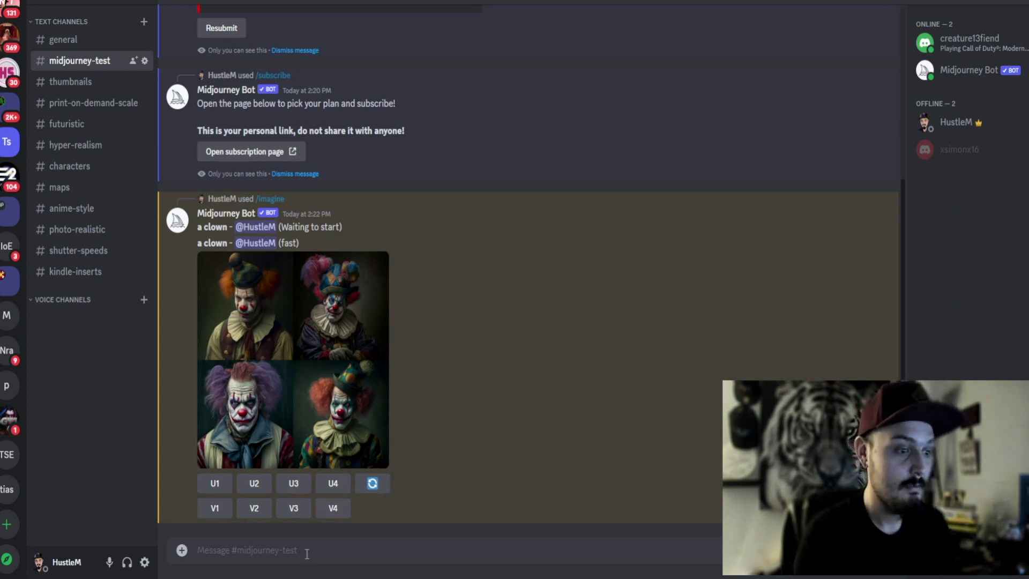
pyautogui.write('/imagine')
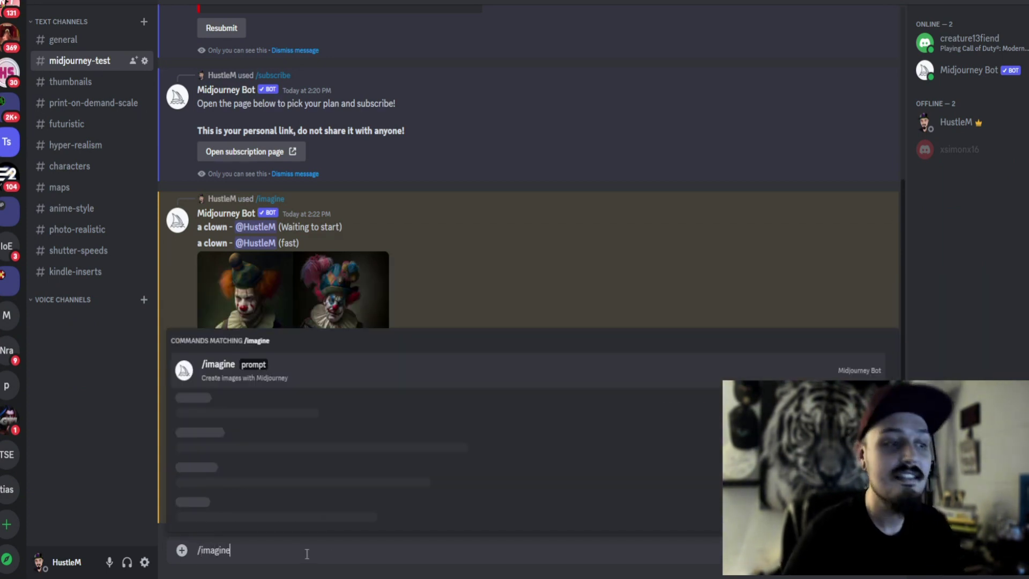
pyautogui.press('Tab')
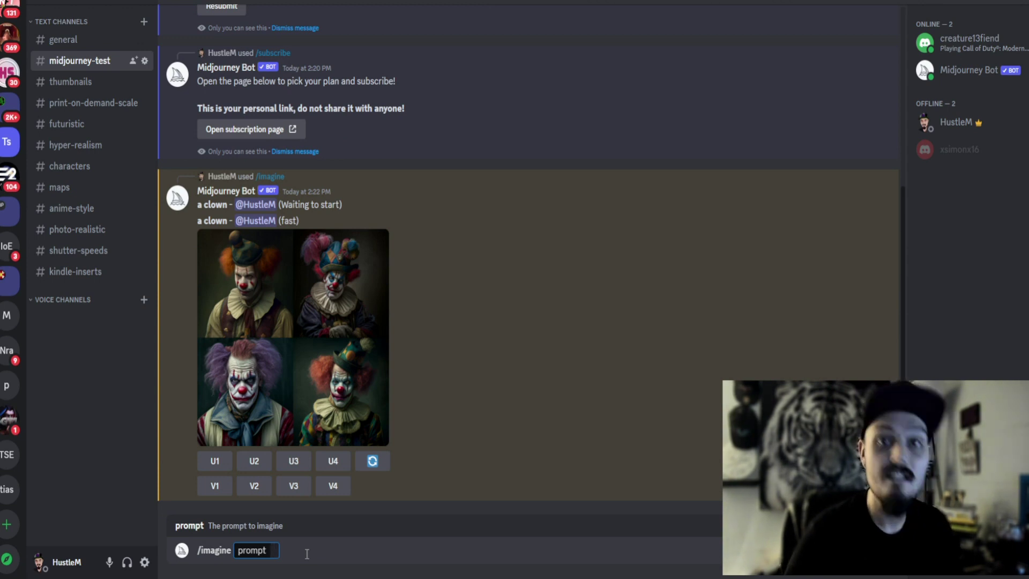
pyautogui.write('ima')
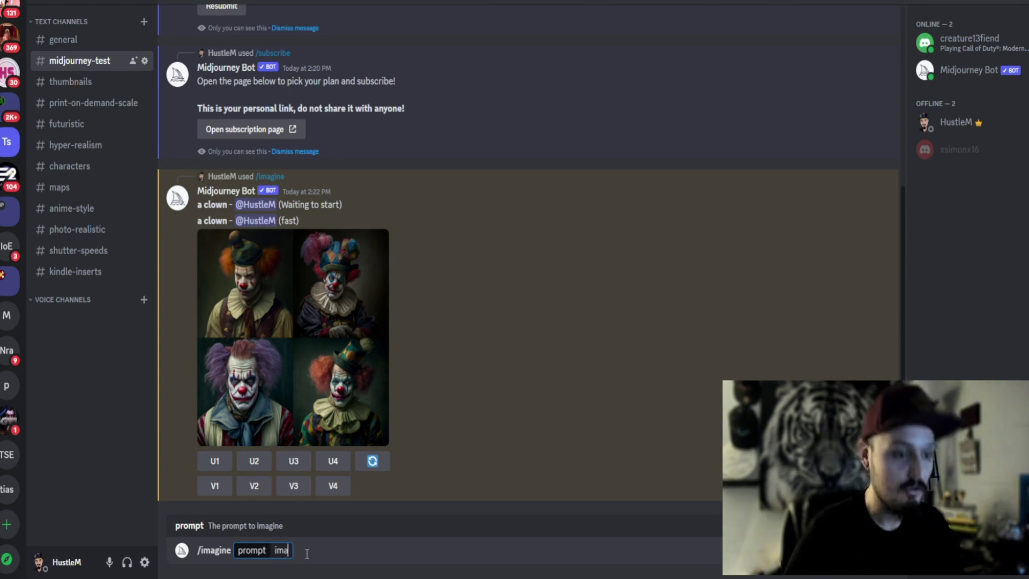
pyautogui.write('gine a prompt')
pyautogui.press('Return')
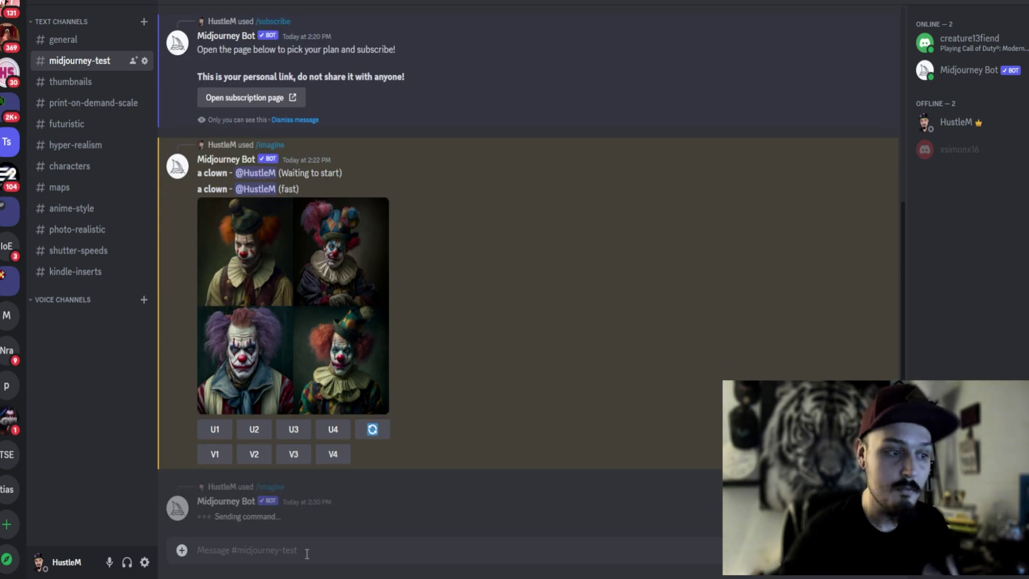